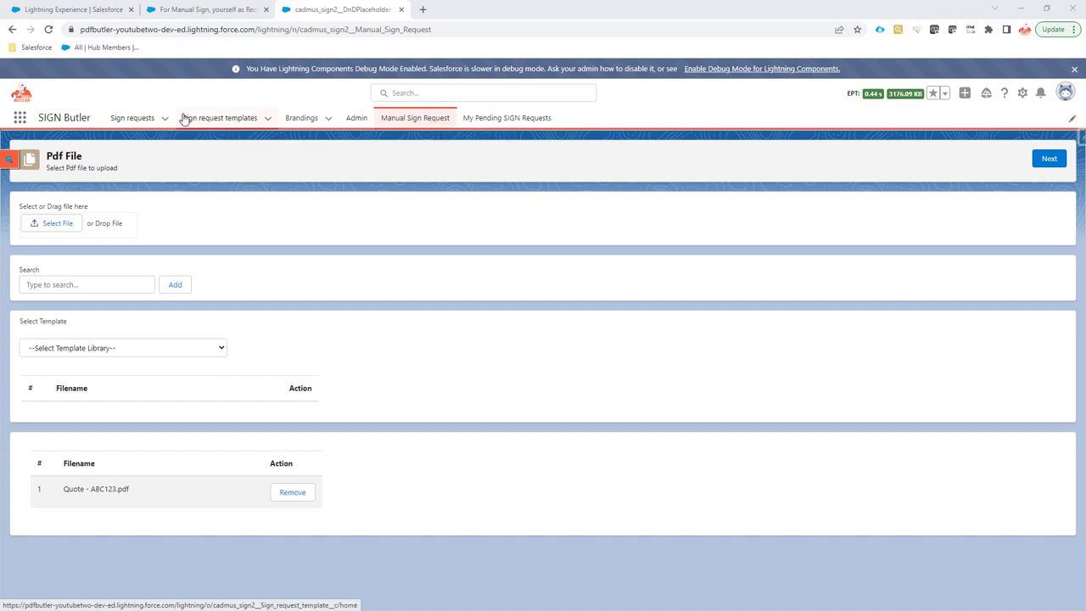
left_click(73, 12)
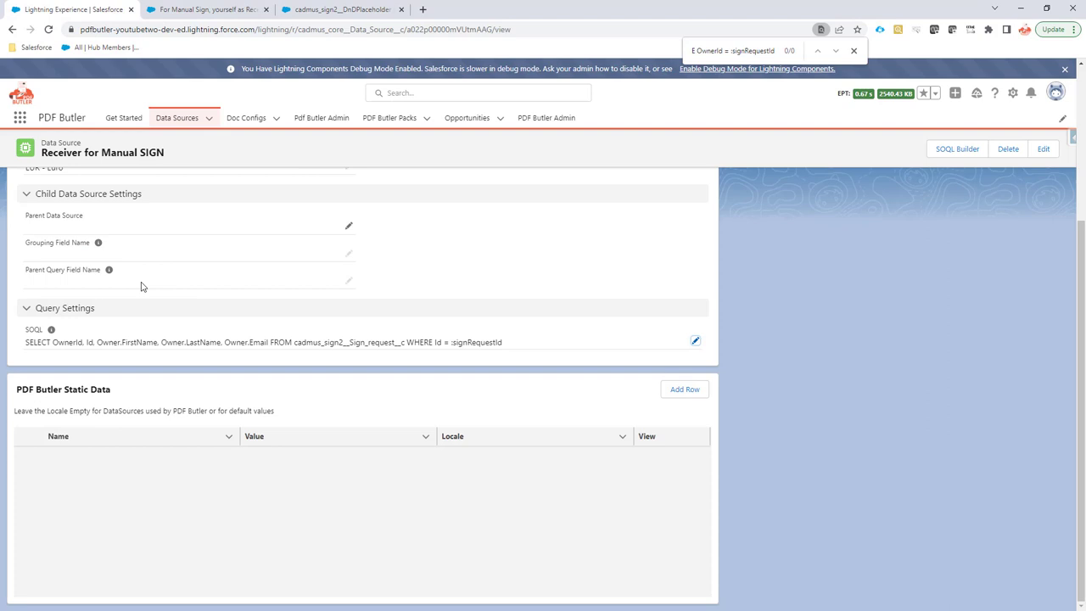
left_click_drag(507, 343, 82, 343)
left_click_drag(346, 344, 408, 342)
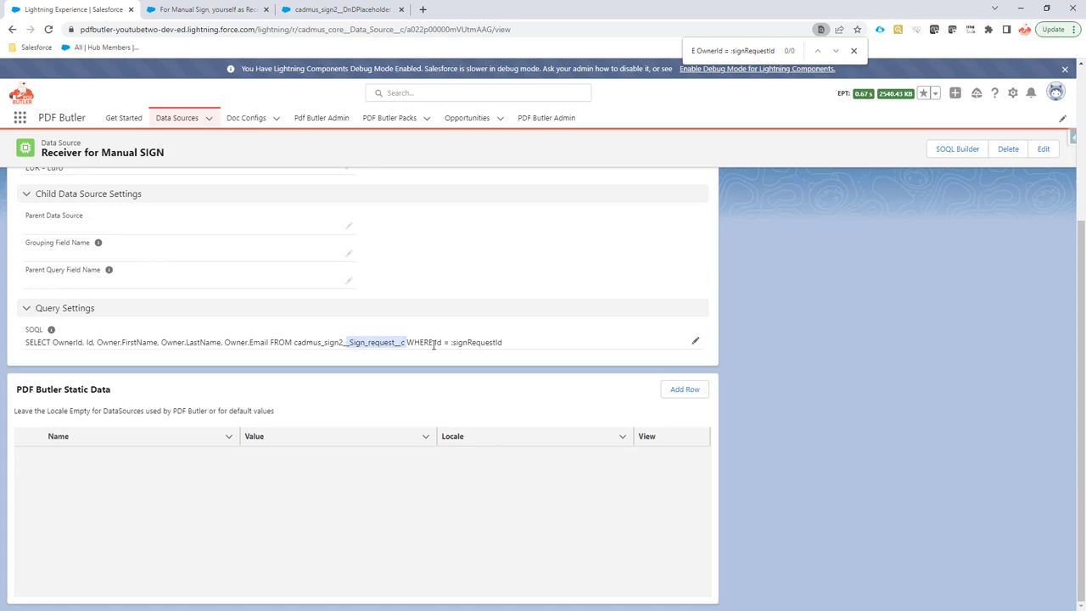
left_click_drag(434, 344, 502, 351)
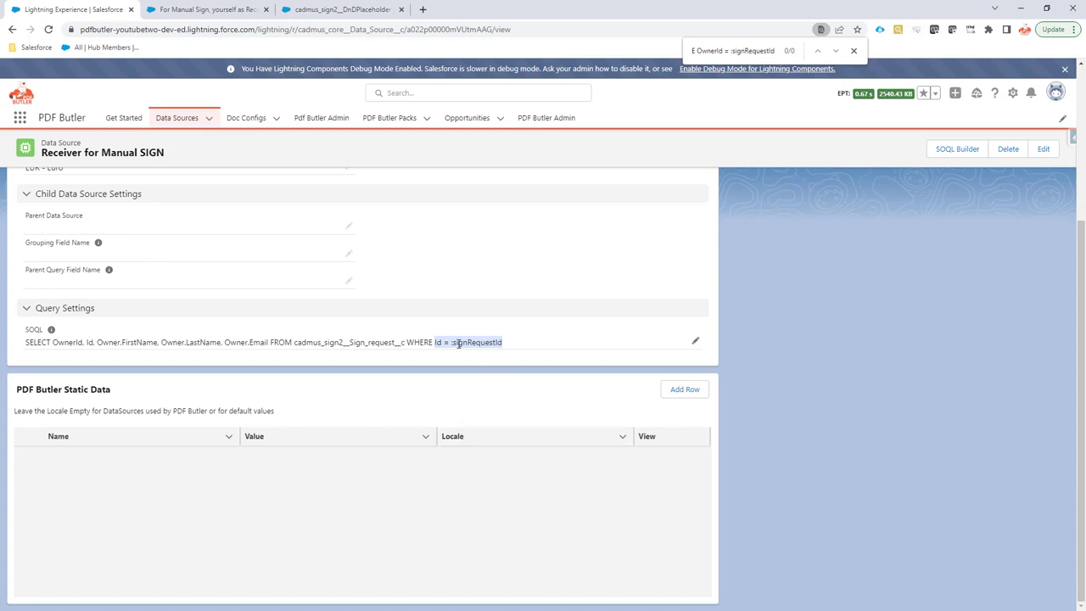
- Edit the For Manual Sign, yourself as Receiver template and bring up the Receiver stakeholder's row actions
left_click(192, 10)
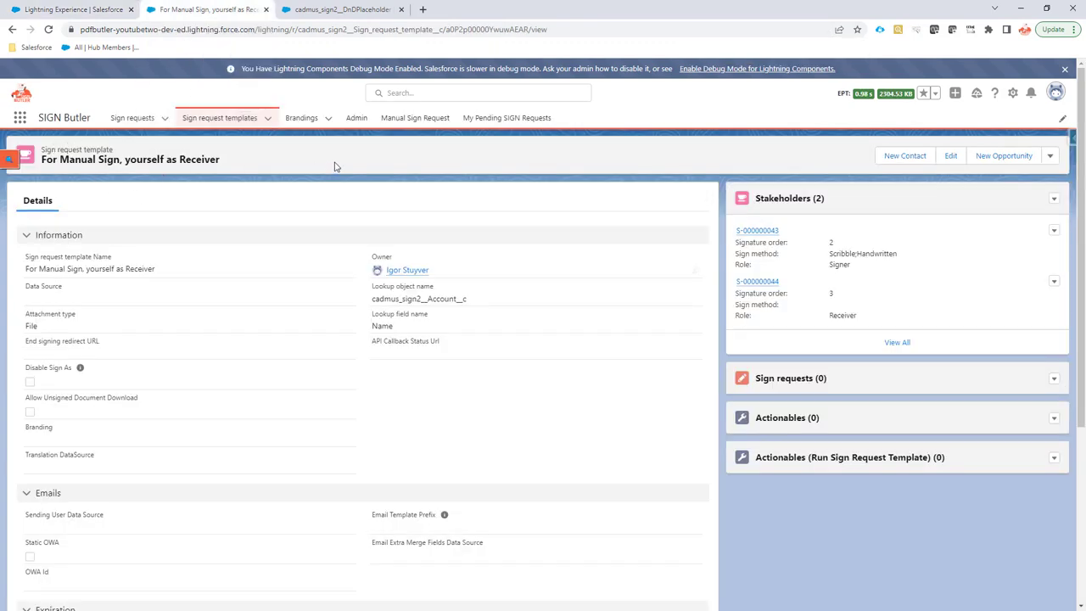
left_click(950, 155)
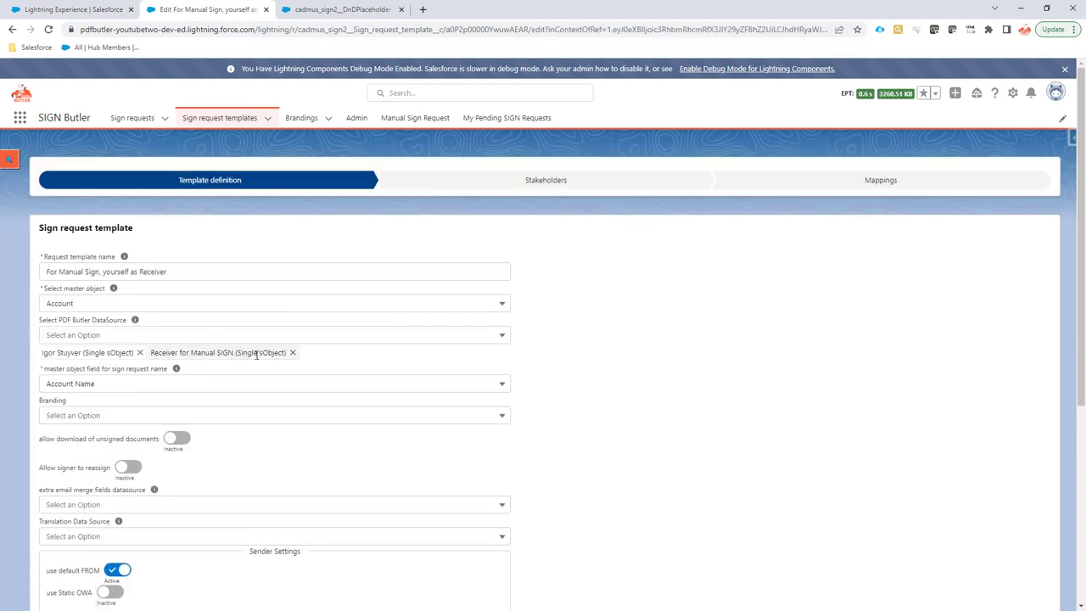
left_click(169, 340)
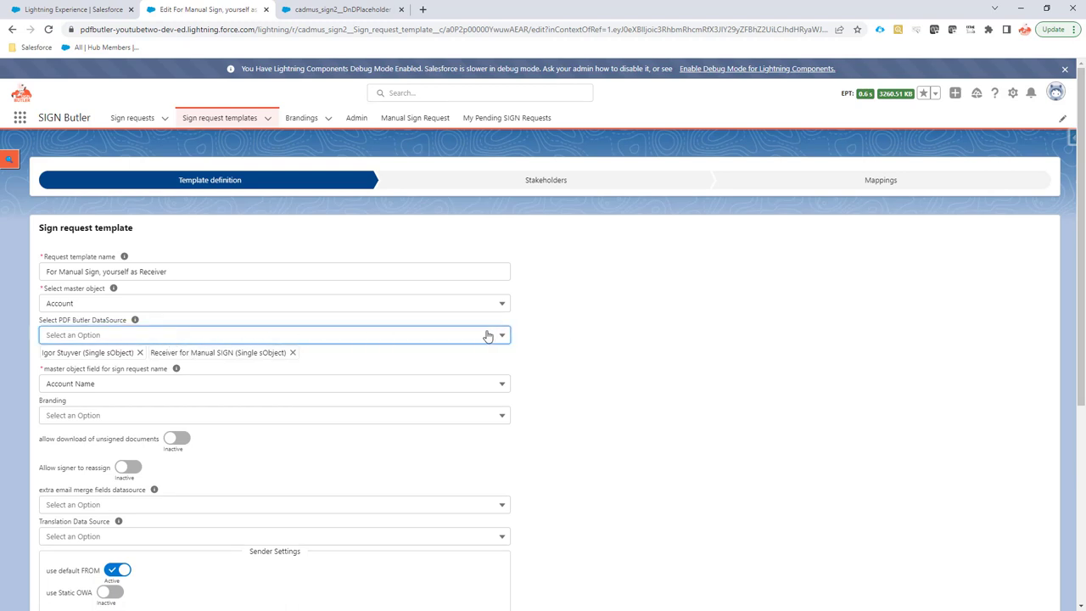
scroll(331, 357, "down", 4)
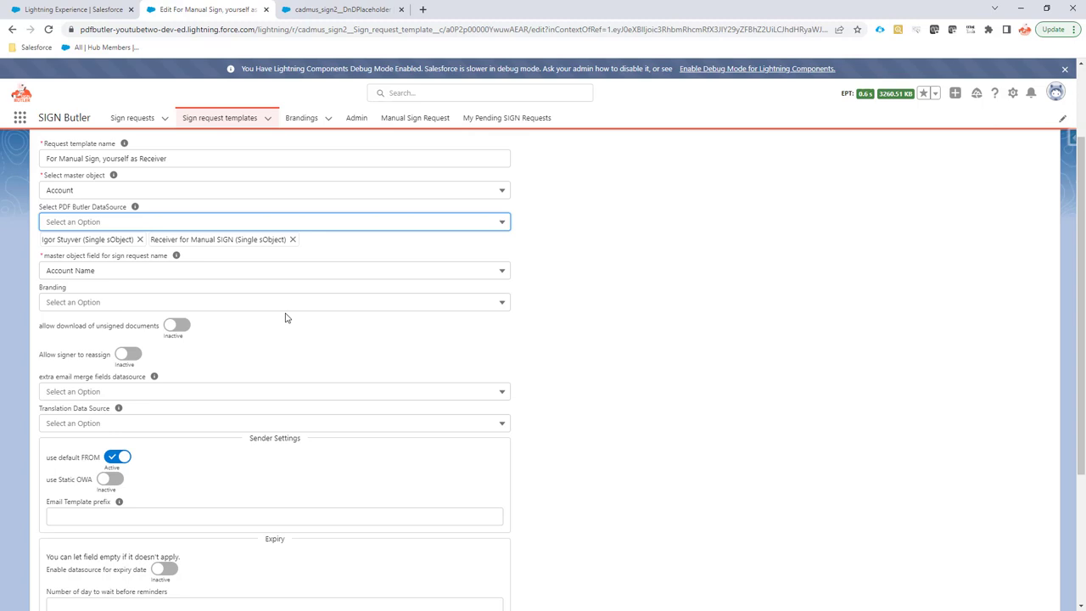
left_click(536, 571)
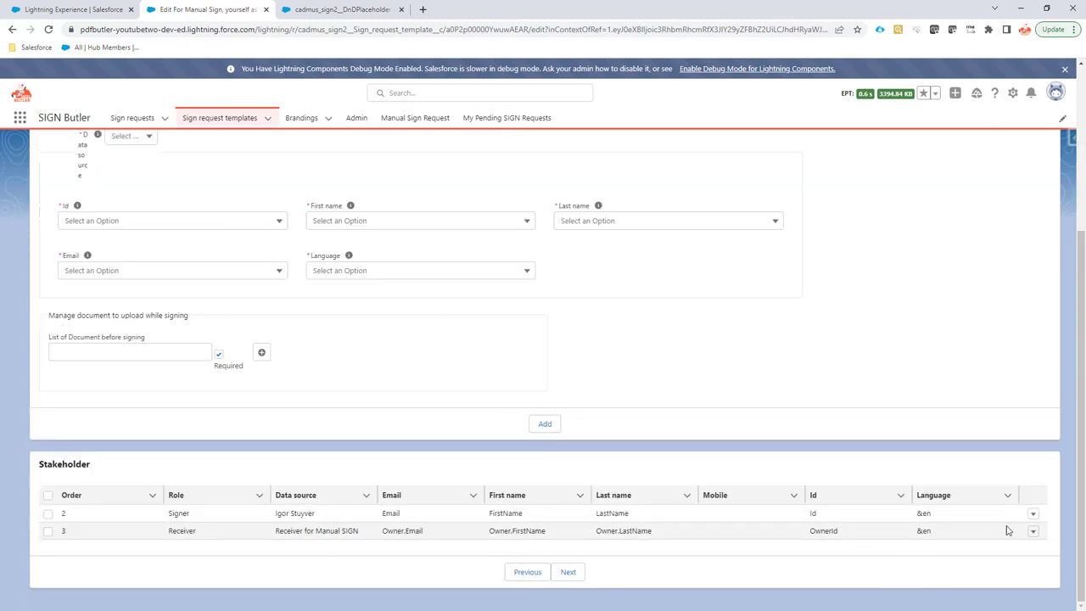
left_click(1032, 532)
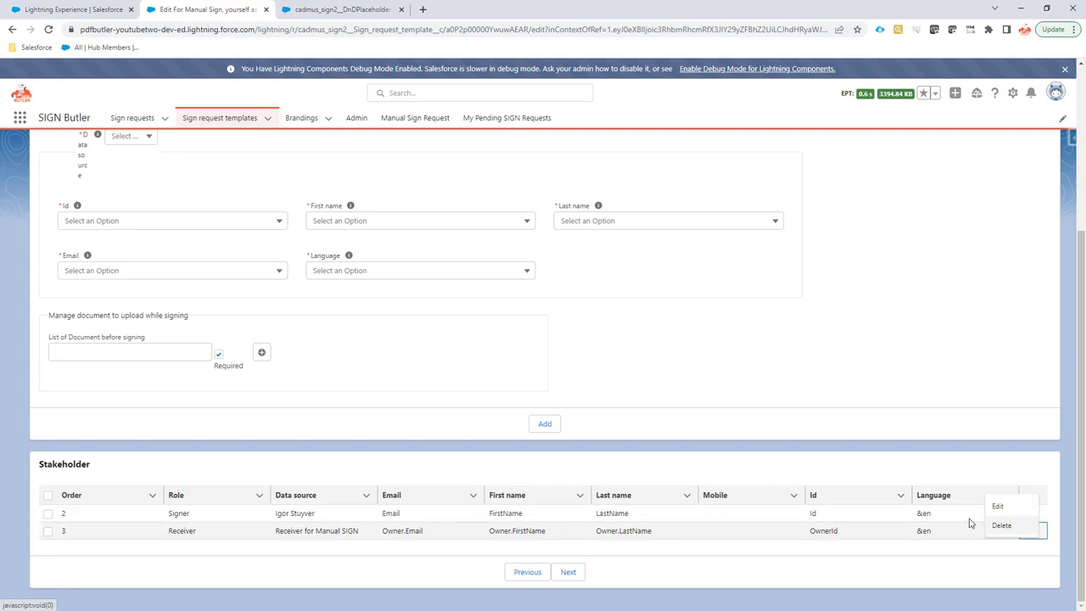
- Edit the Receiver stakeholder, keep Receiver for Manual SIGN as data source, and review its notification checkboxes
left_click(999, 507)
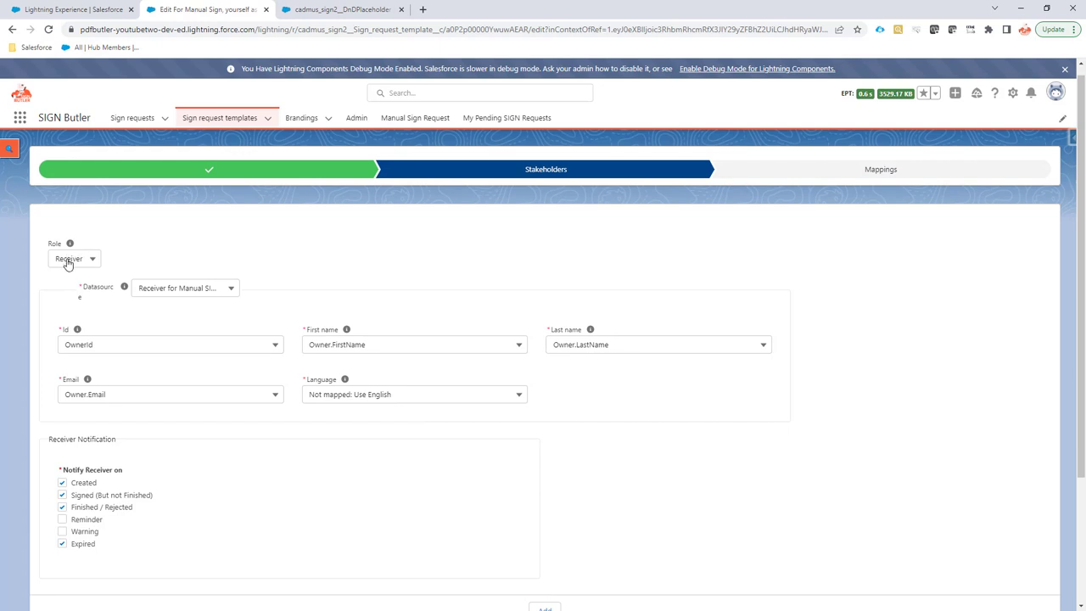
left_click(159, 291)
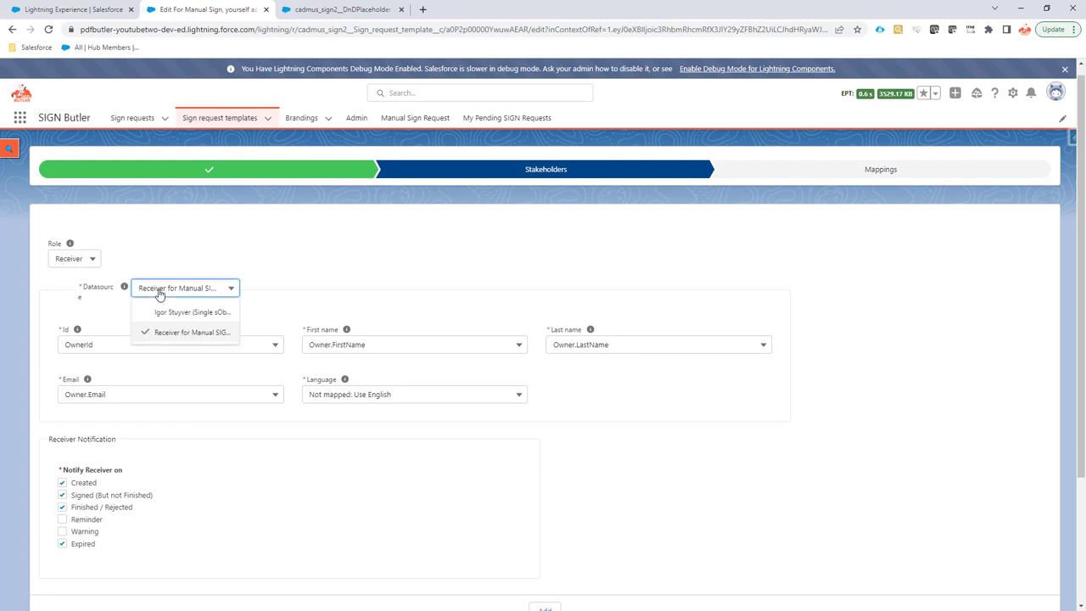
left_click(178, 339)
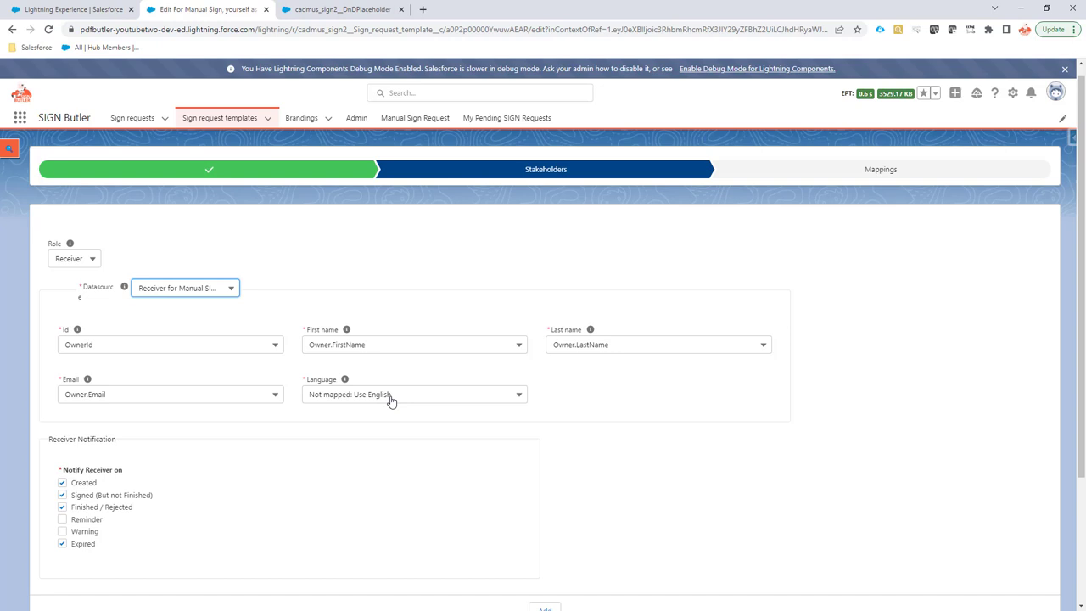
scroll(371, 399, "down", 2)
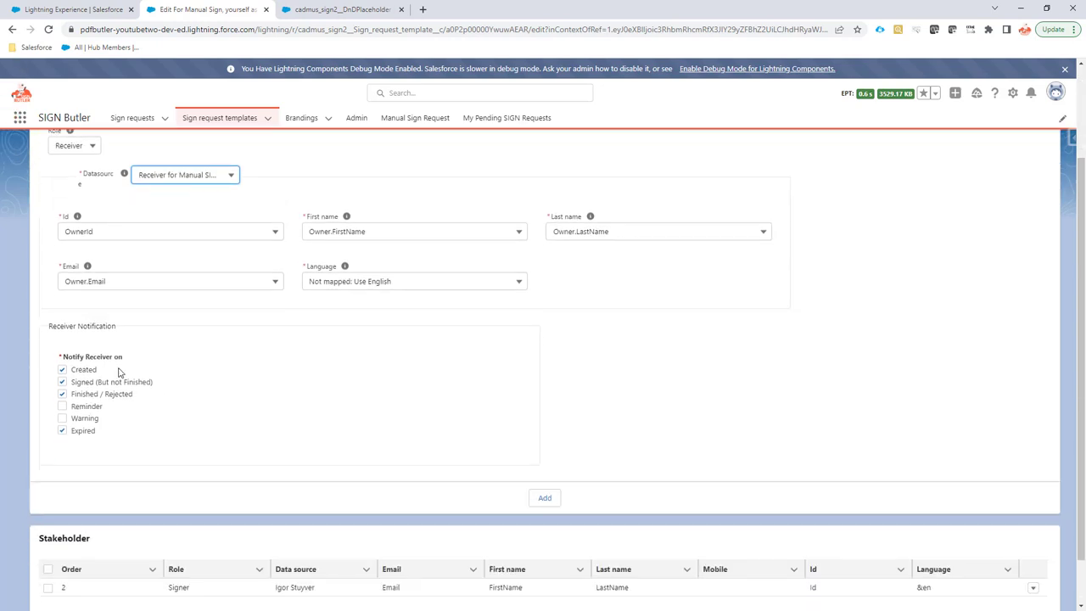
scroll(111, 368, "down", 1)
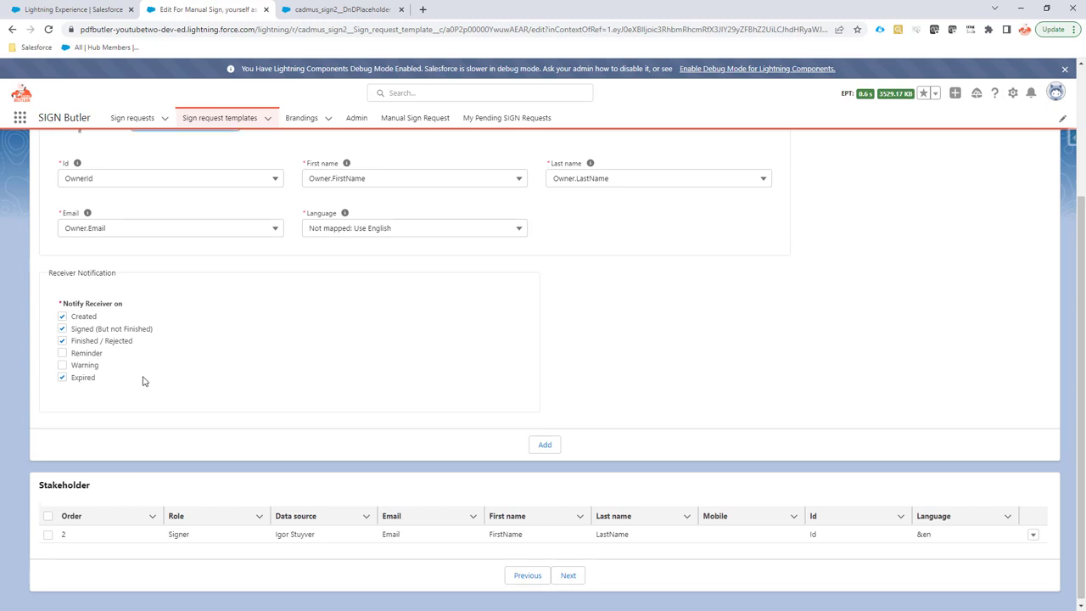
- Add the updated Receiver stakeholder and submit the template through the file mapping step
scroll(143, 381, "up", 1)
scroll(142, 381, "down", 1)
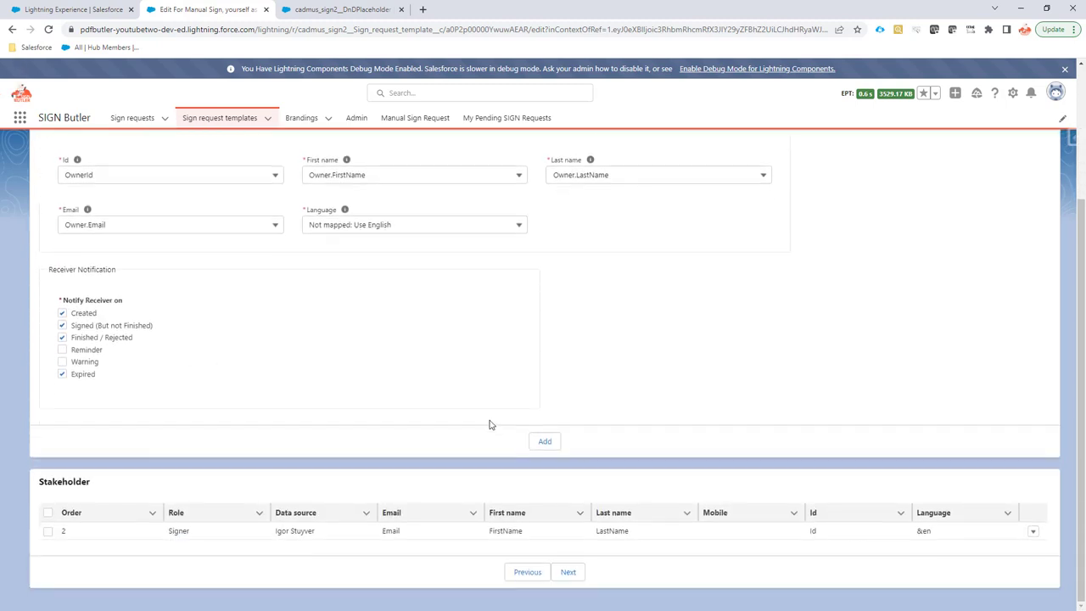
scroll(552, 458, "up", 1)
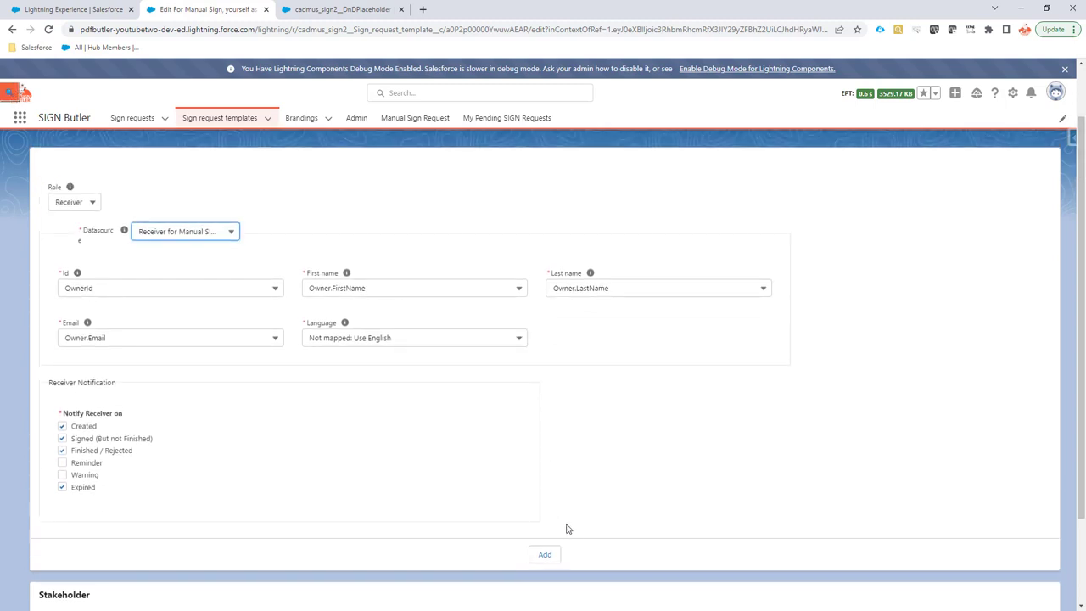
left_click(549, 553)
scroll(560, 532, "down", 2)
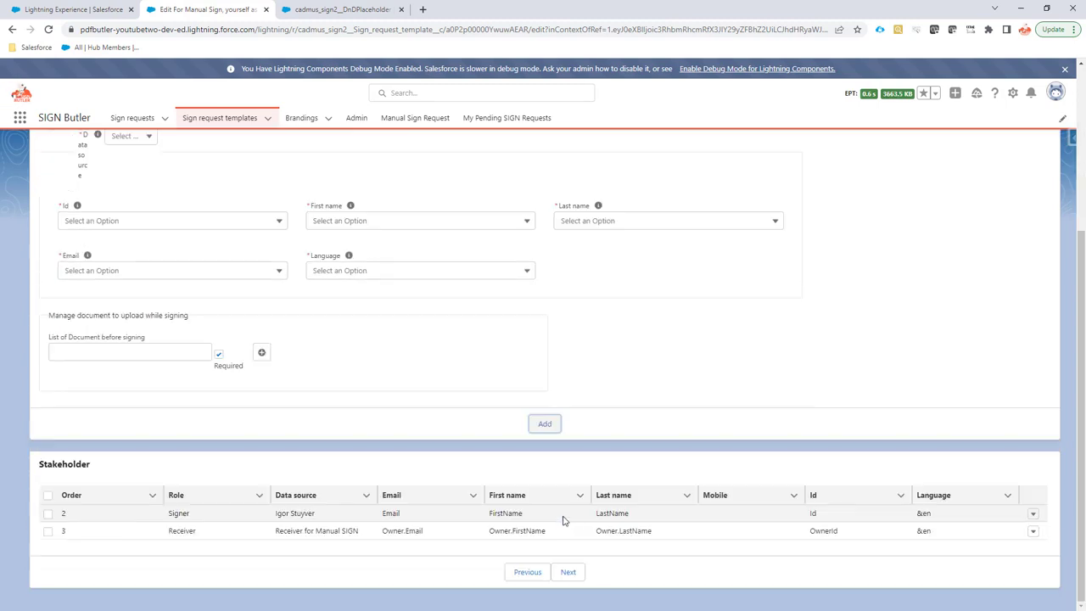
left_click(572, 570)
left_click(575, 359)
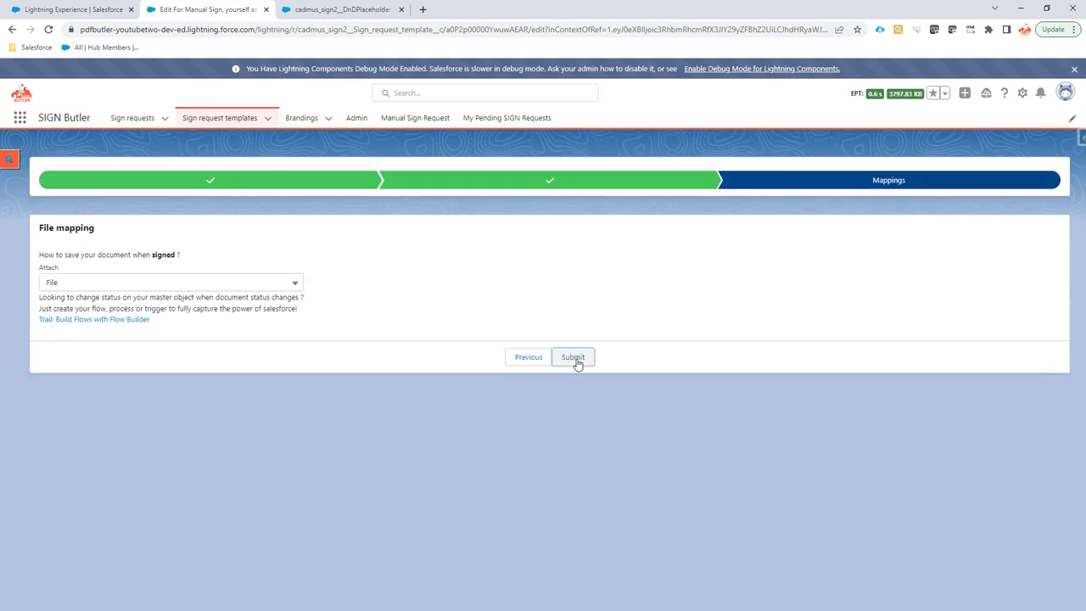
- Reopen the For Manual Sign, yourself as Receiver template record and highlight its full name
left_click(252, 121)
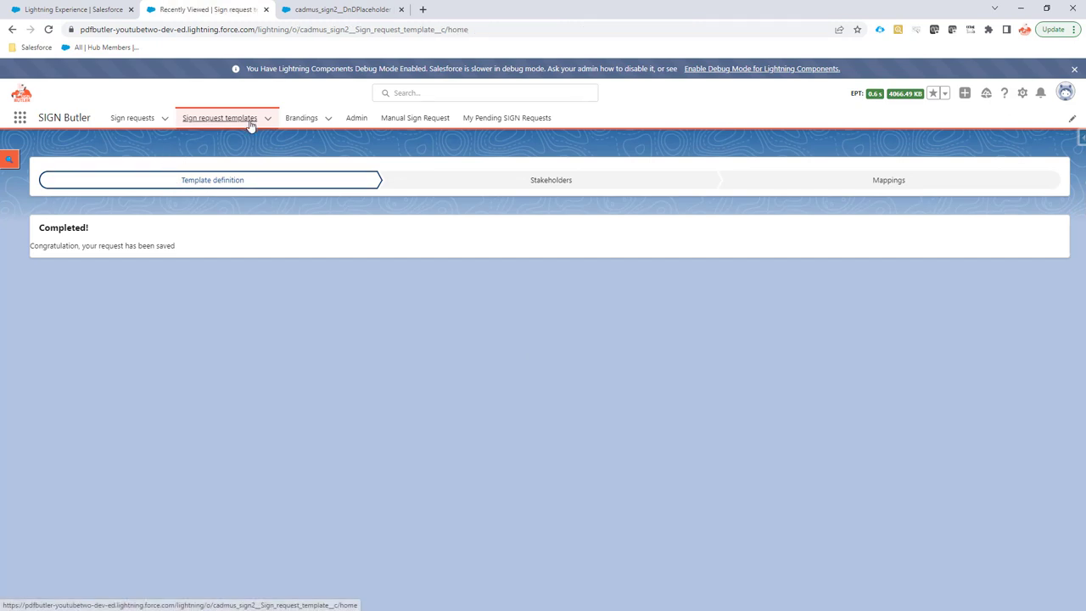
left_click(146, 221)
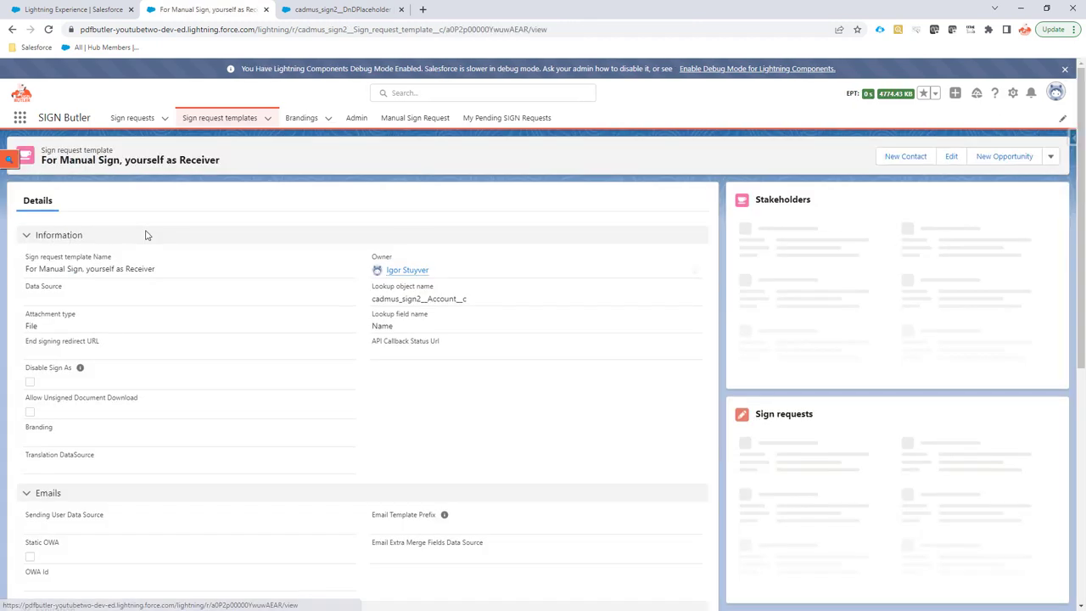
triple_click(23, 276)
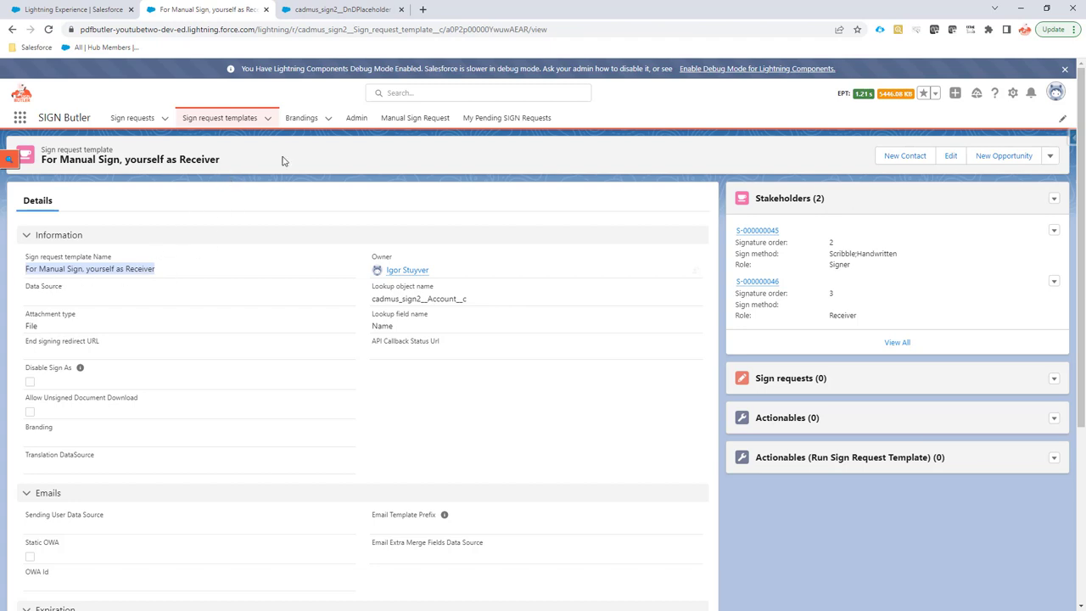
- Drag signature placeholder 1 below the logos, above ORDER FORM, on page 1 of Quote - ABC123.pdf
left_click(347, 11)
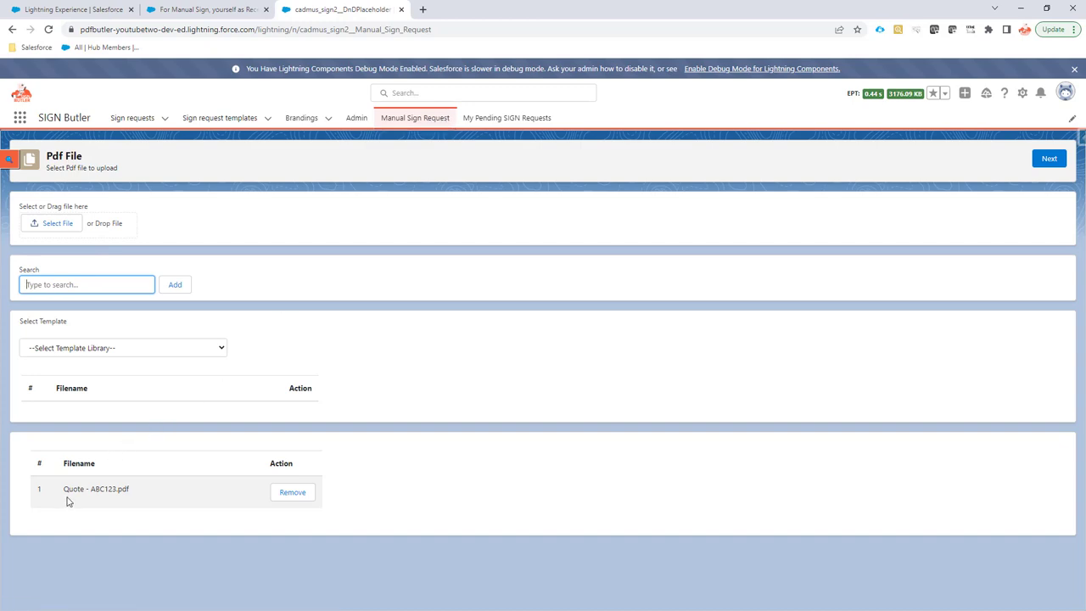
left_click(1052, 159)
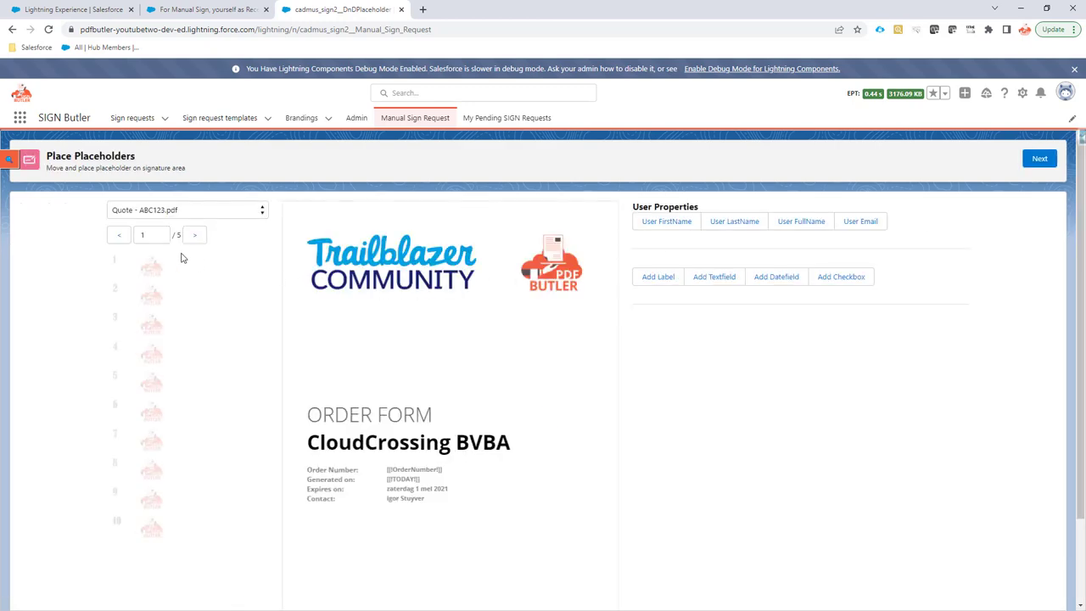
left_click(141, 263)
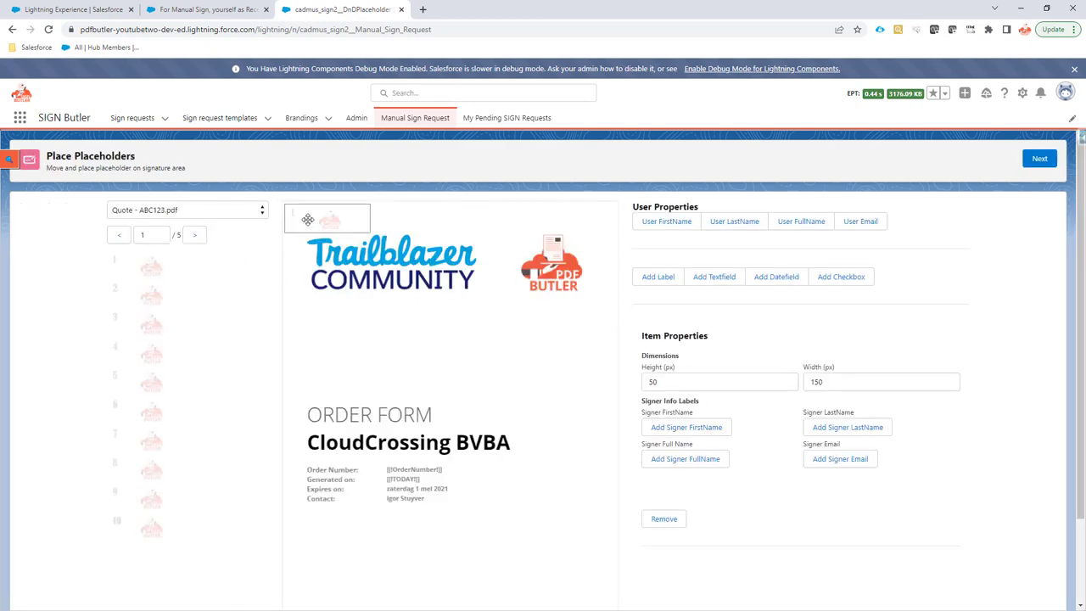
left_click_drag(325, 219, 425, 342)
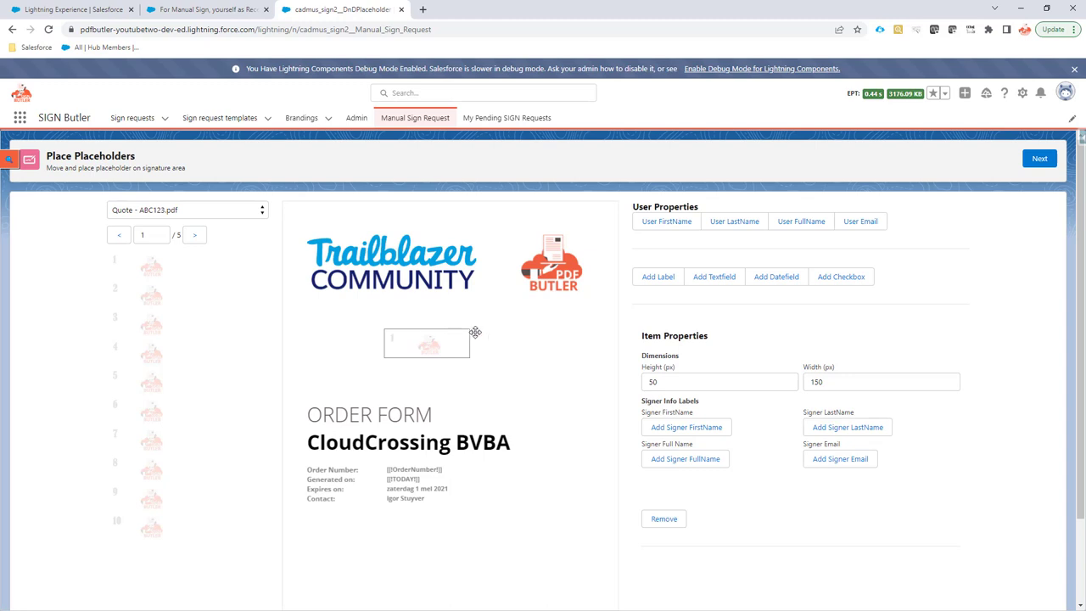
left_click(1037, 163)
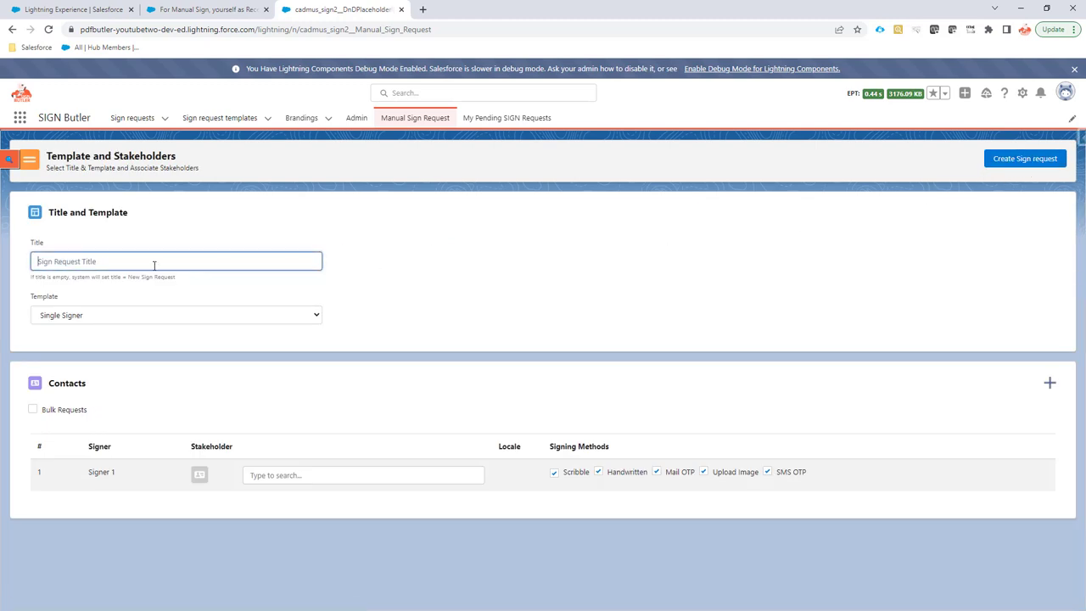
- Create 'Demo On Receiver for Manual SIGN' on the For Manual Sign, yourself as Receiver template, with a contact signing
type("D")
left_click(129, 317)
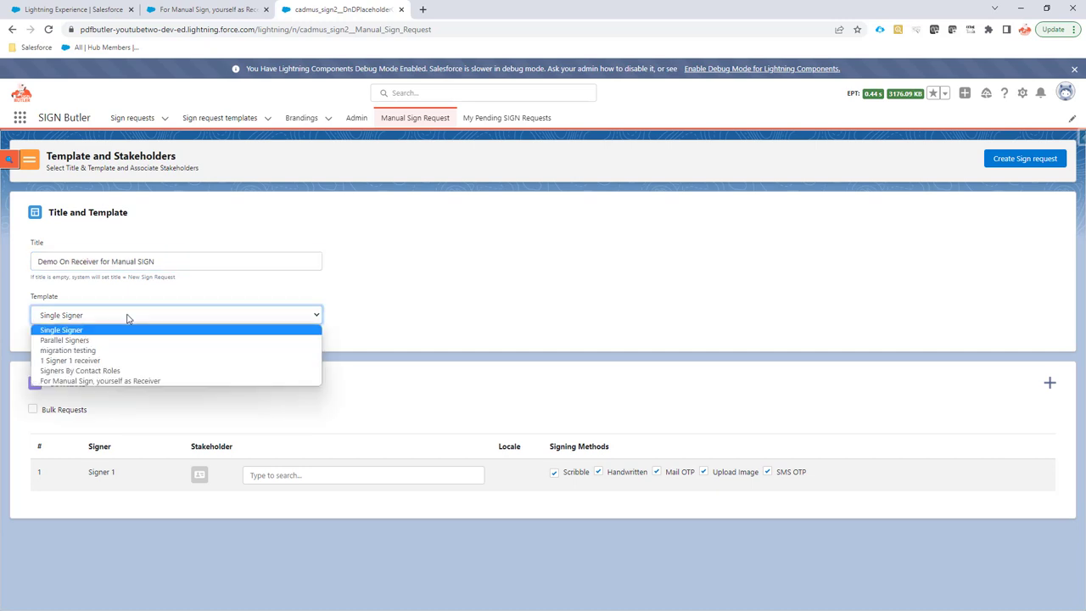
left_click(106, 383)
left_click(305, 475)
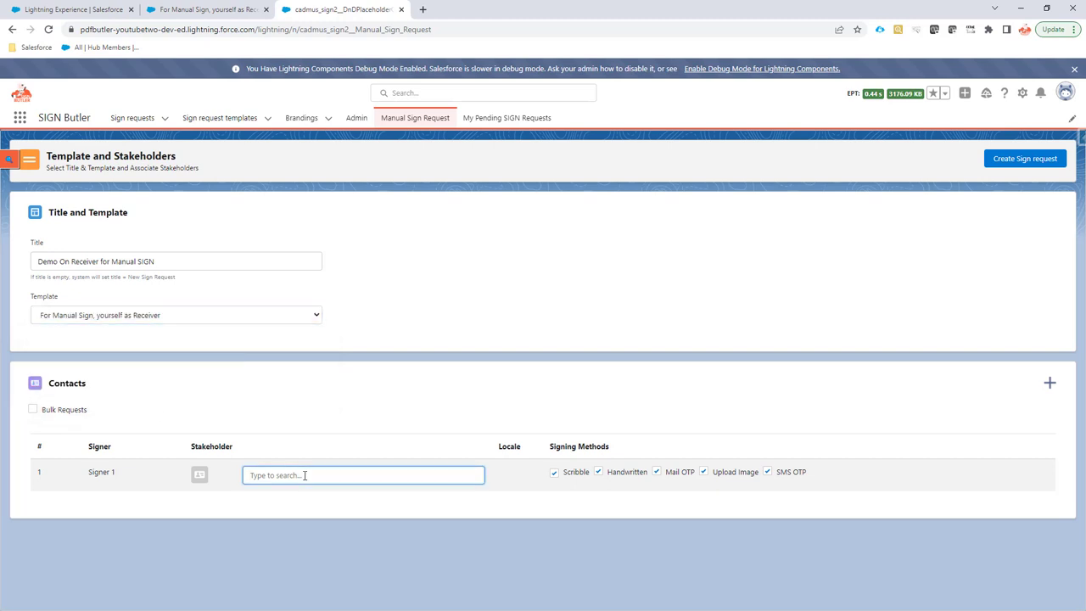
type("jack")
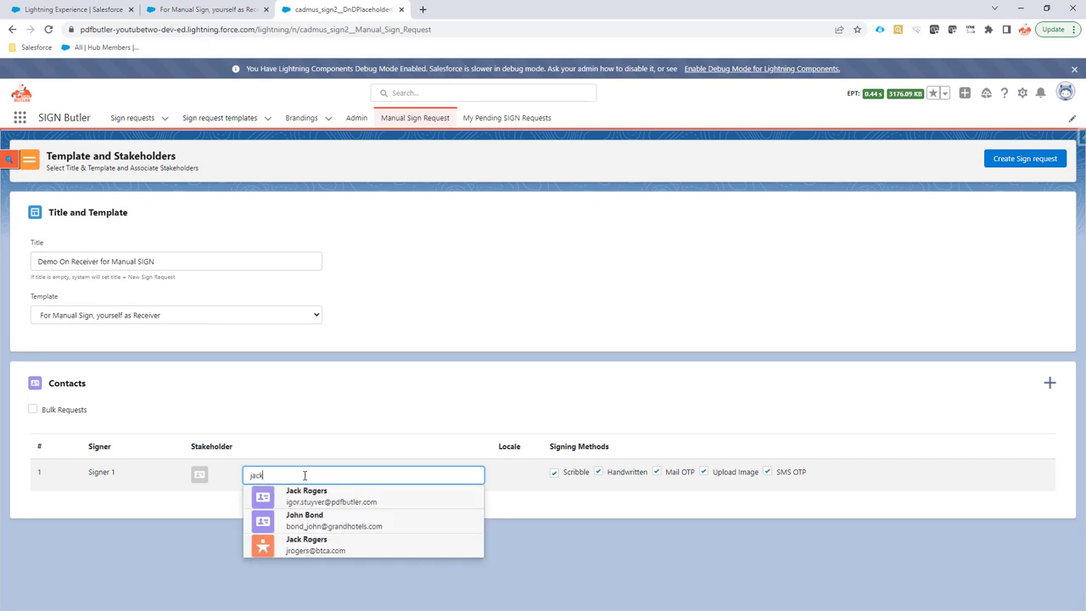
left_click(328, 498)
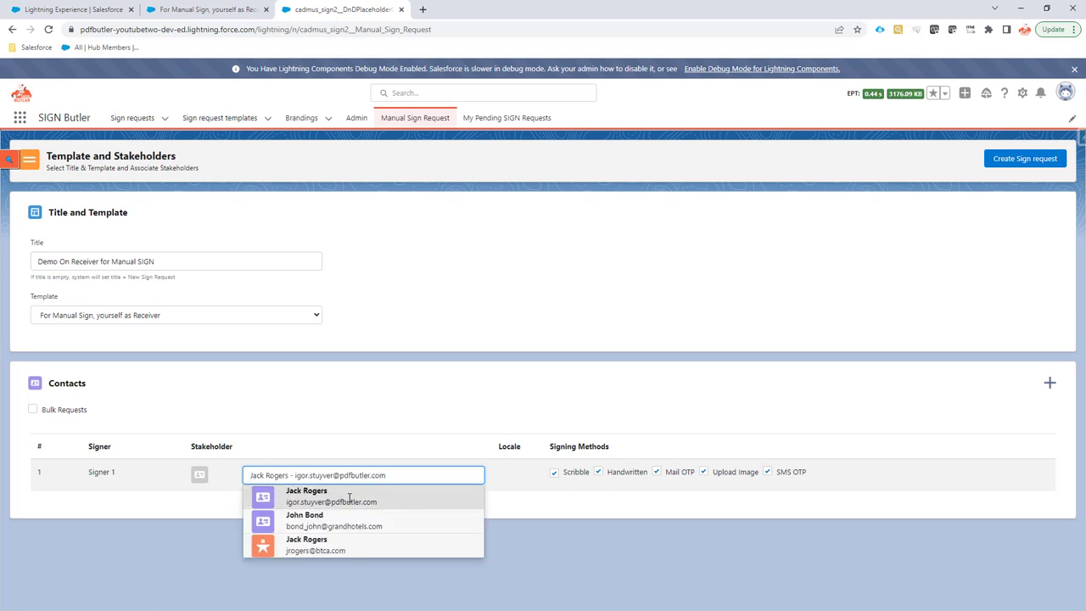
left_click(349, 498)
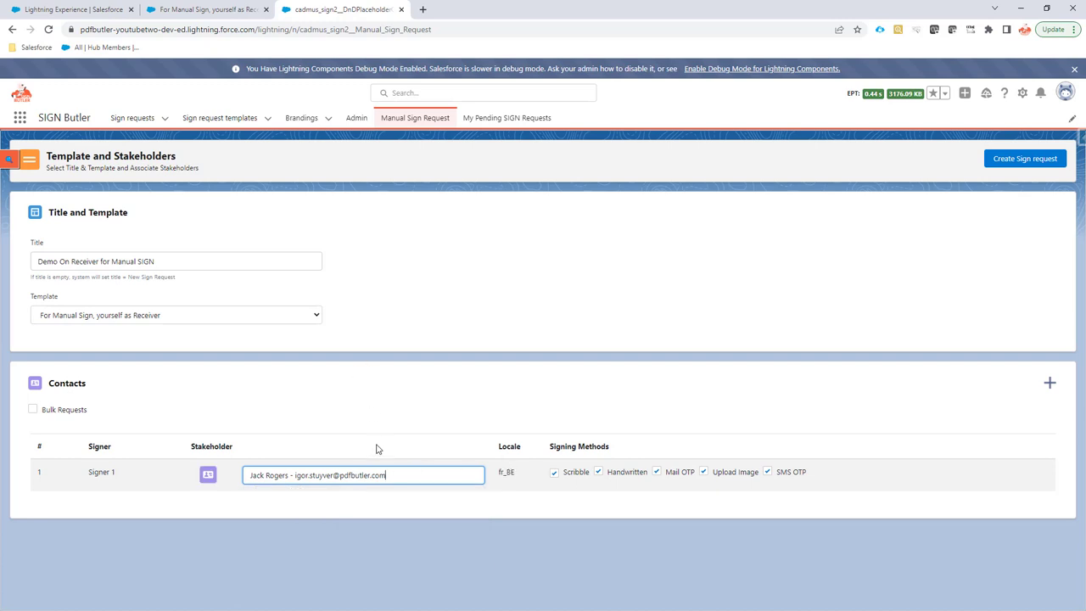
left_click(1027, 162)
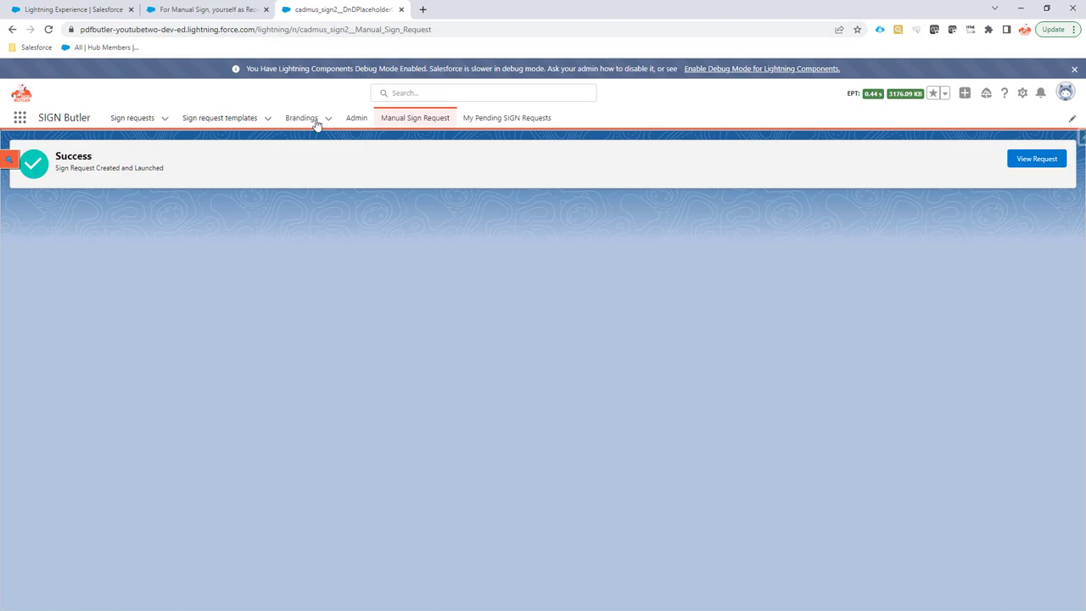
- Open the new sign request record and view its logged 'SIGN Request … created' email
left_click(1036, 161)
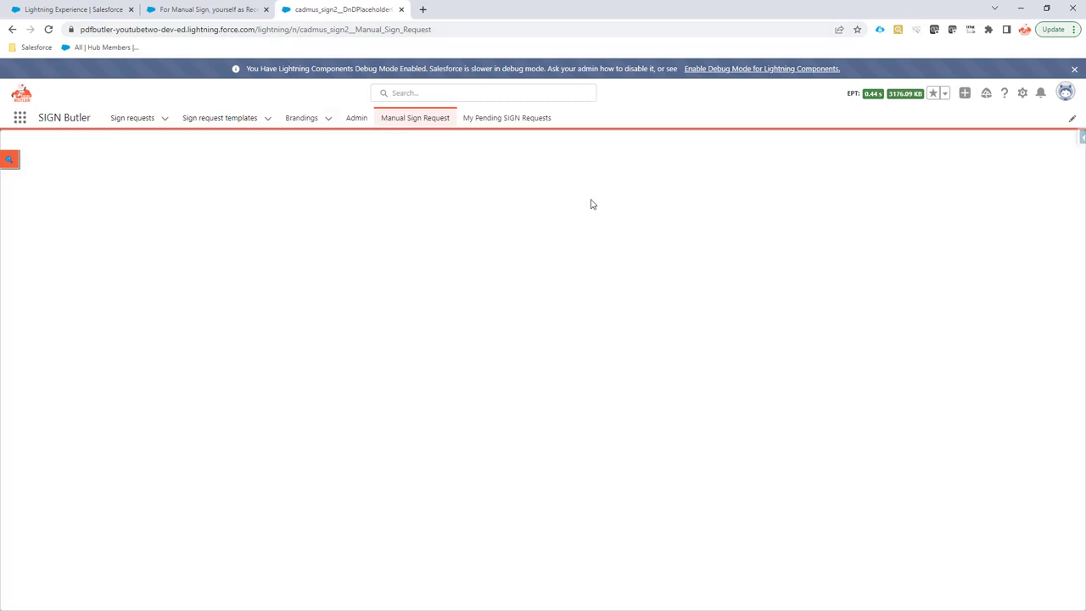
scroll(370, 193, "down", 4)
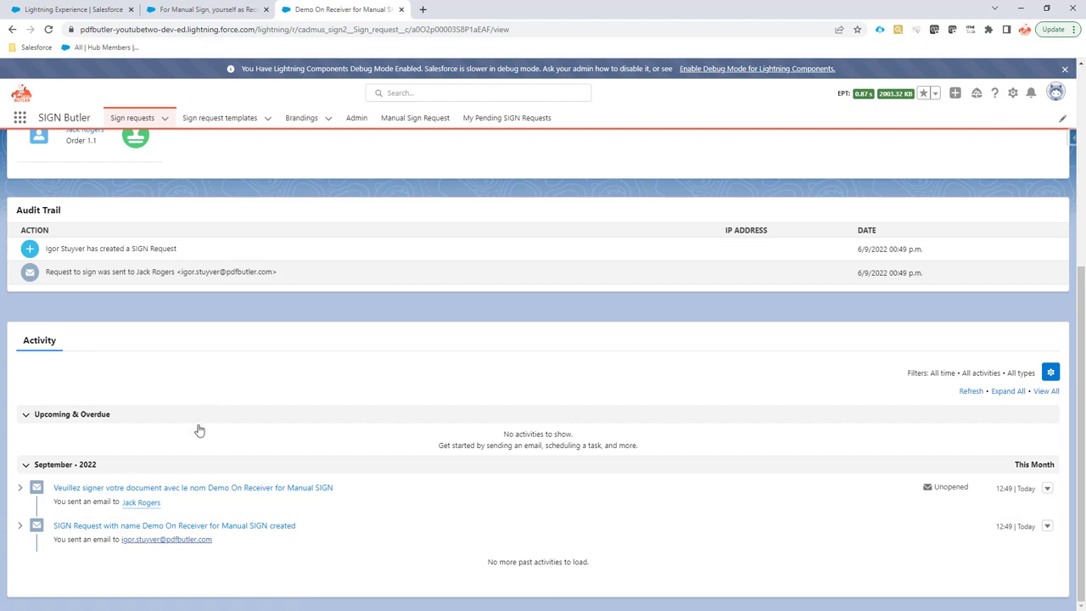
left_click(174, 527)
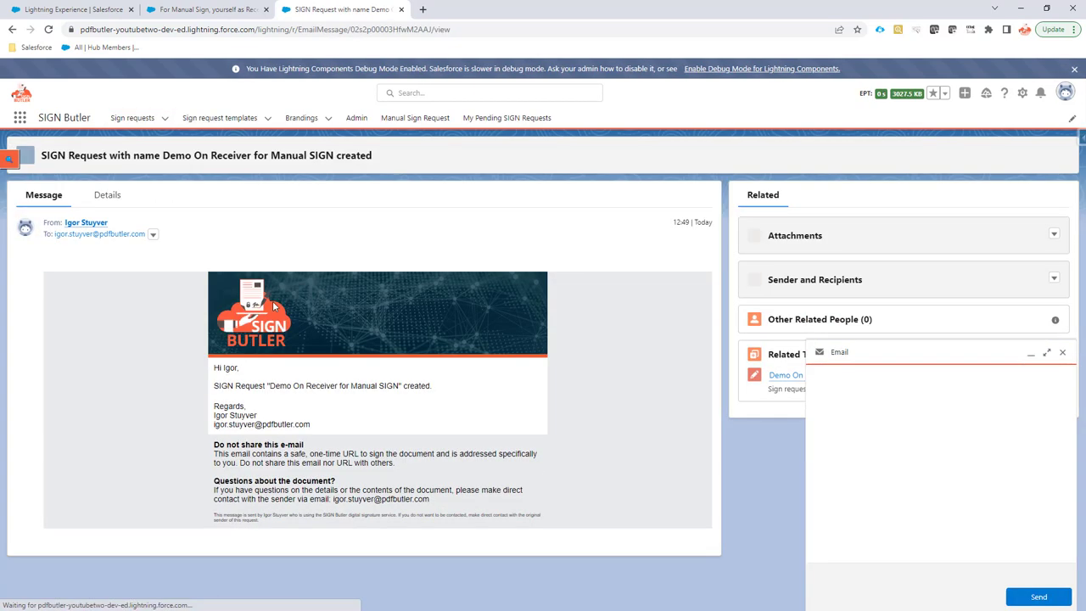
- Tick 'I have read and approved', sign Quote - ABC123.pdf with the Handwritten style, and return to Salesforce
left_click(788, 450)
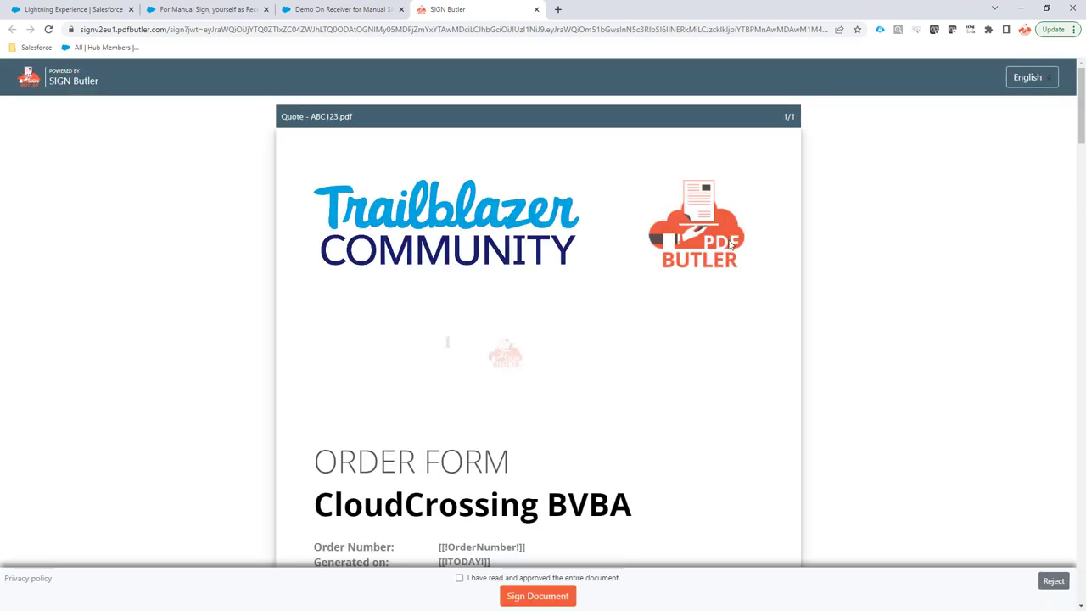
scroll(722, 280, "down", 3)
scroll(715, 288, "down", 20)
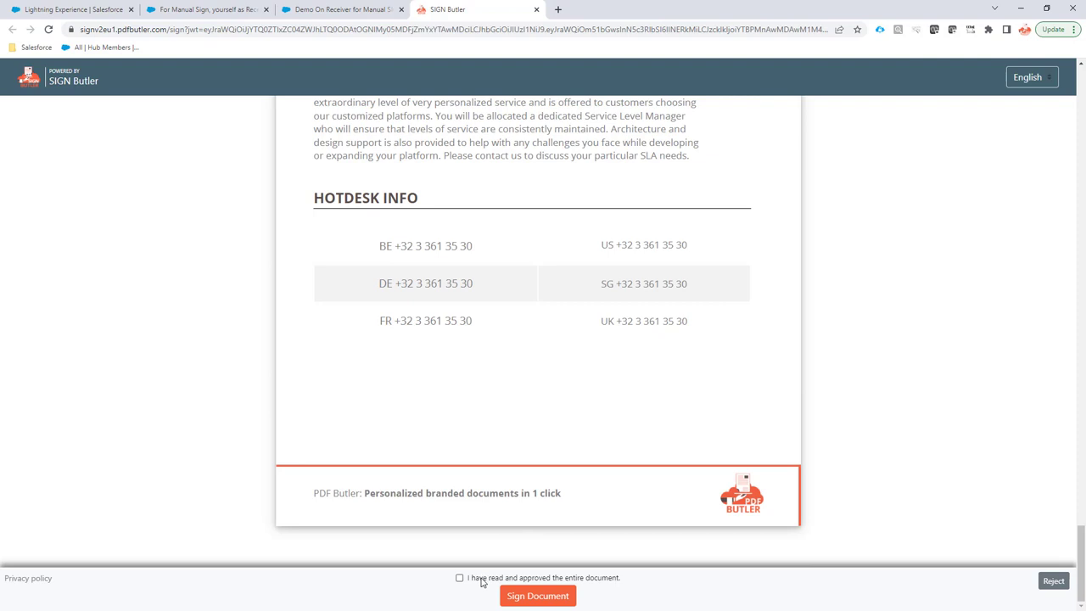
left_click(459, 578)
left_click(523, 596)
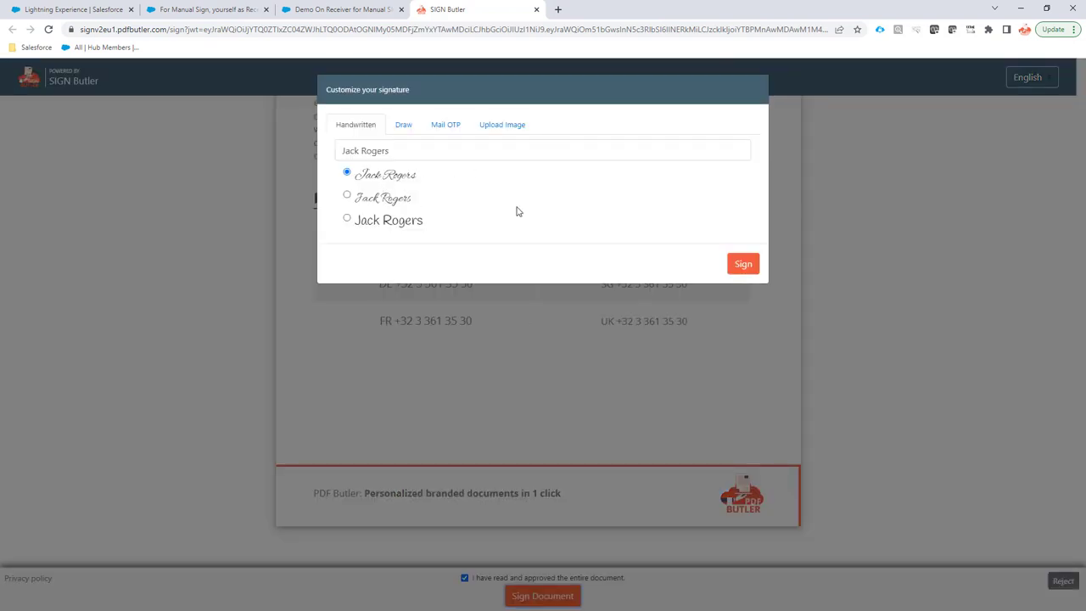
left_click(732, 264)
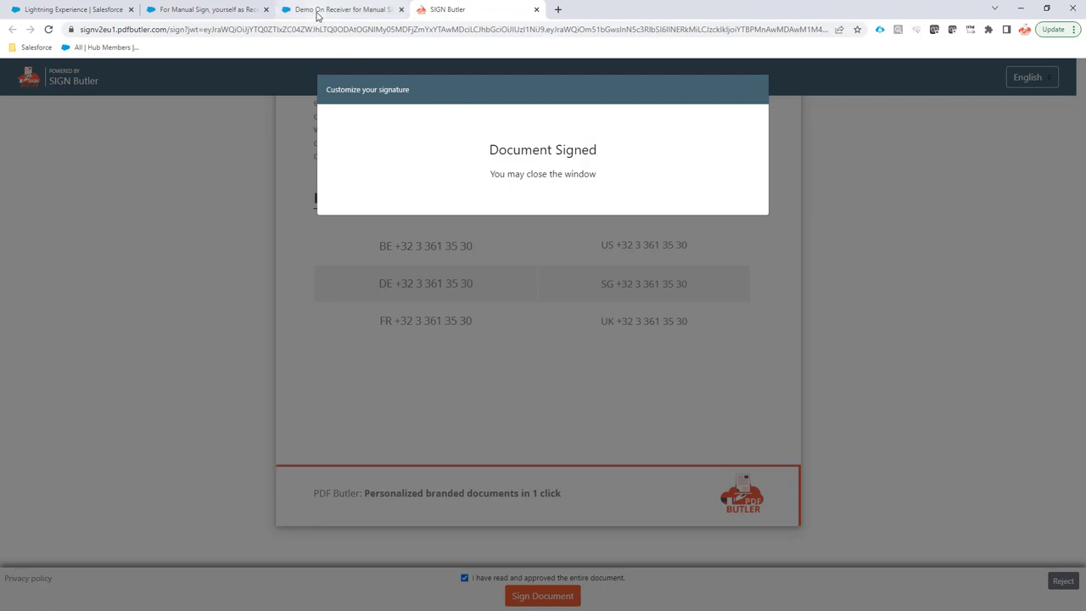
left_click(319, 12)
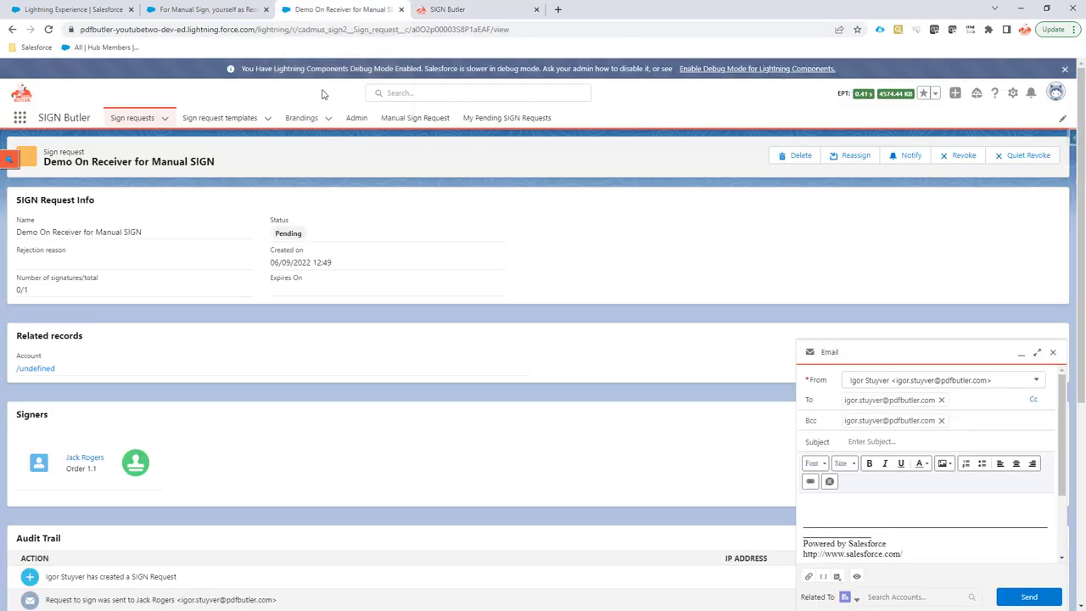
- Reload the Demo On Receiver for Manual SIGN record and check its Finished status, 1/1 signatures and signed email
left_click(48, 29)
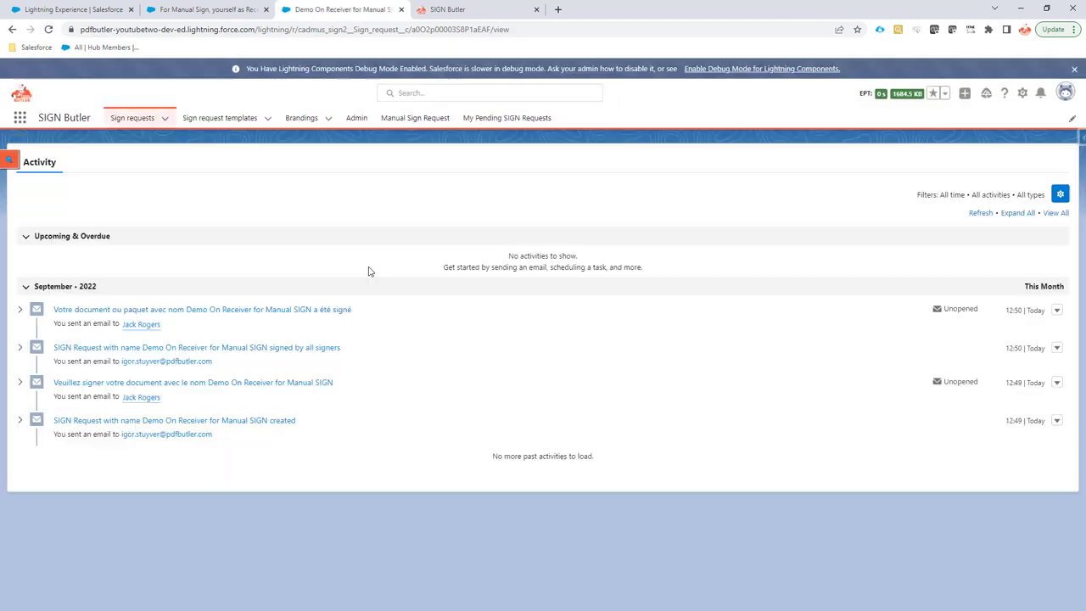
scroll(368, 266, "down", 10)
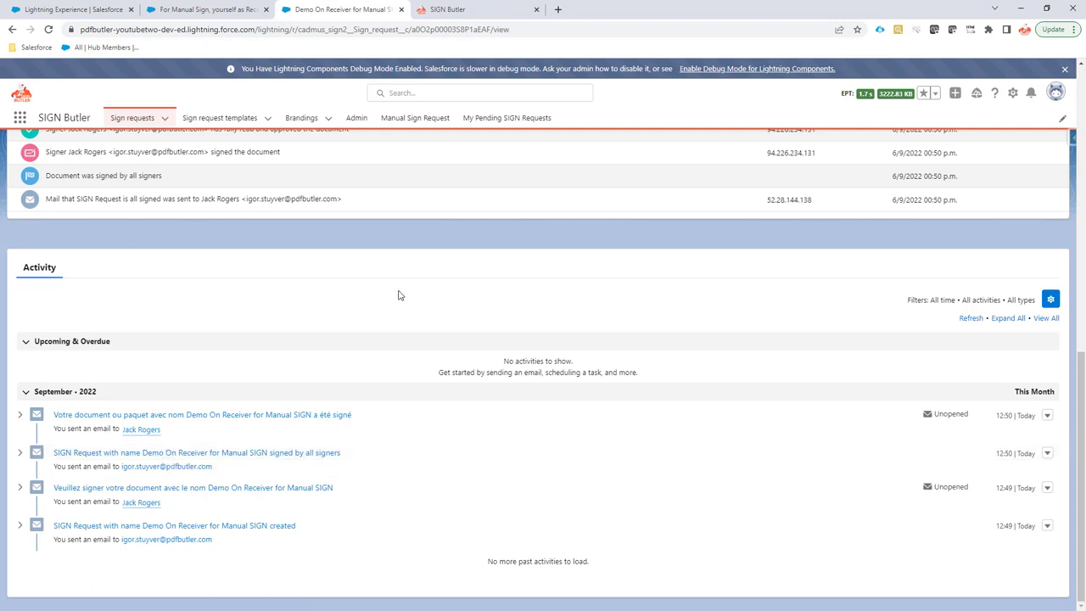
scroll(408, 307, "up", 10)
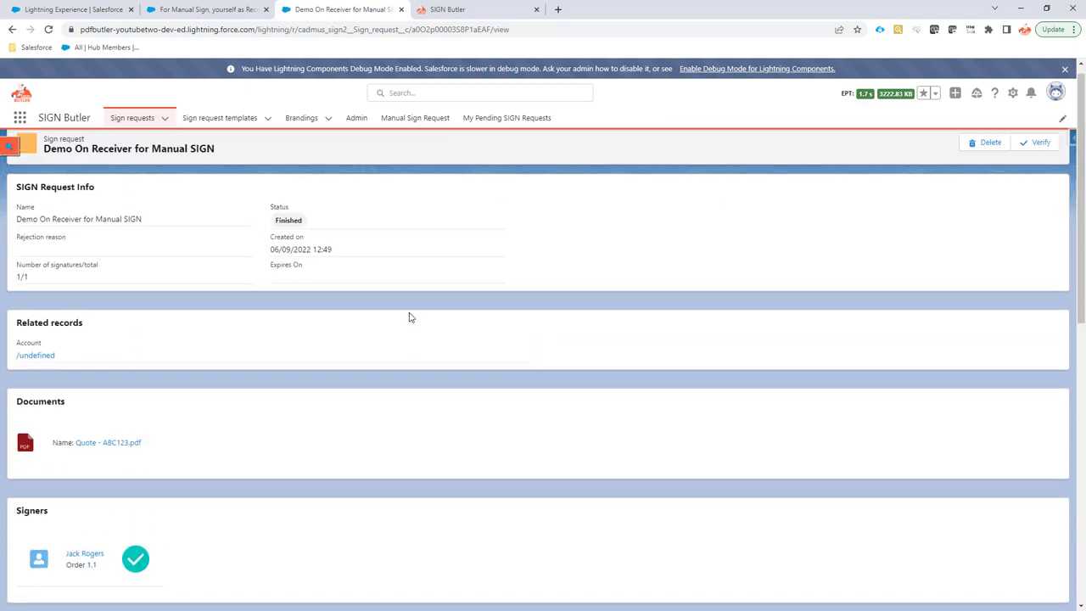